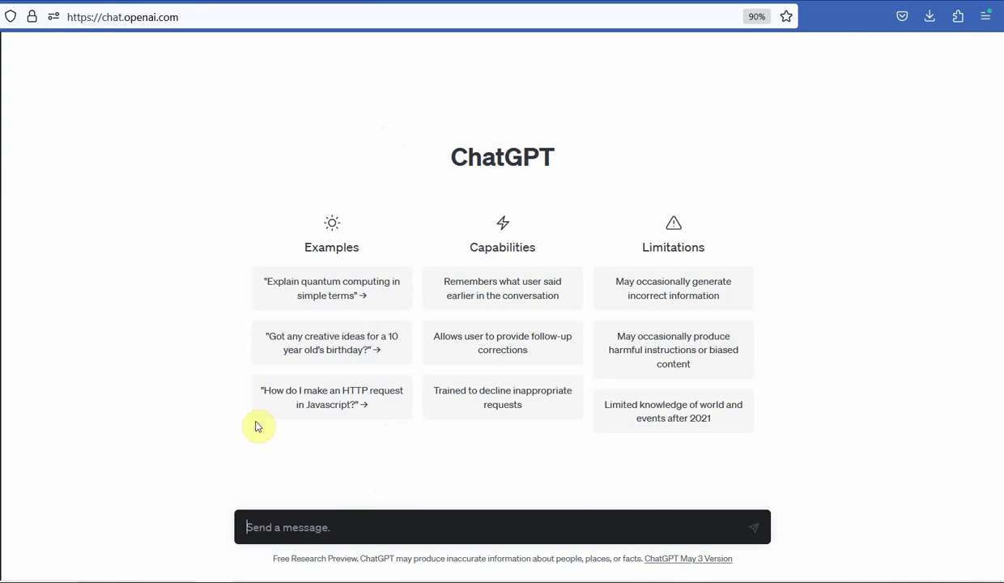
- Write that you are researching the impact of Servant Leadership on Life Satisfaction with Career Satisfaction as a mediator
type("I am co")
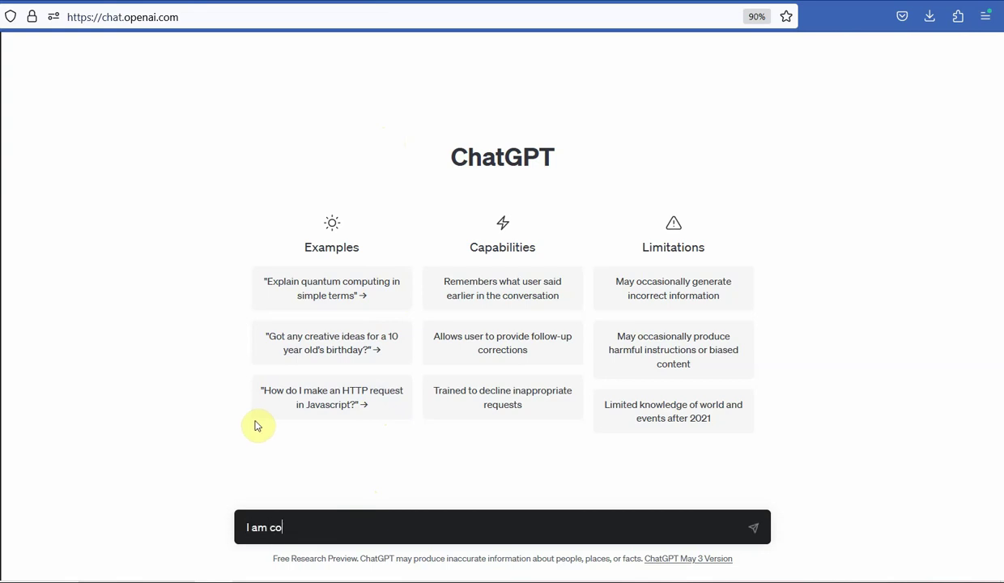
type("nducting a research on the imp")
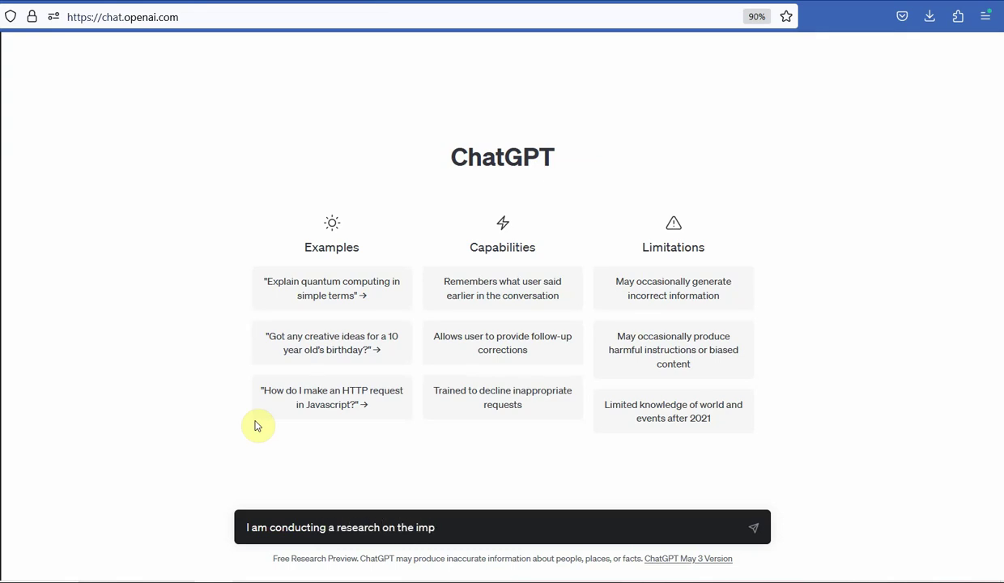
type("act of Servant Leadership on LIfe")
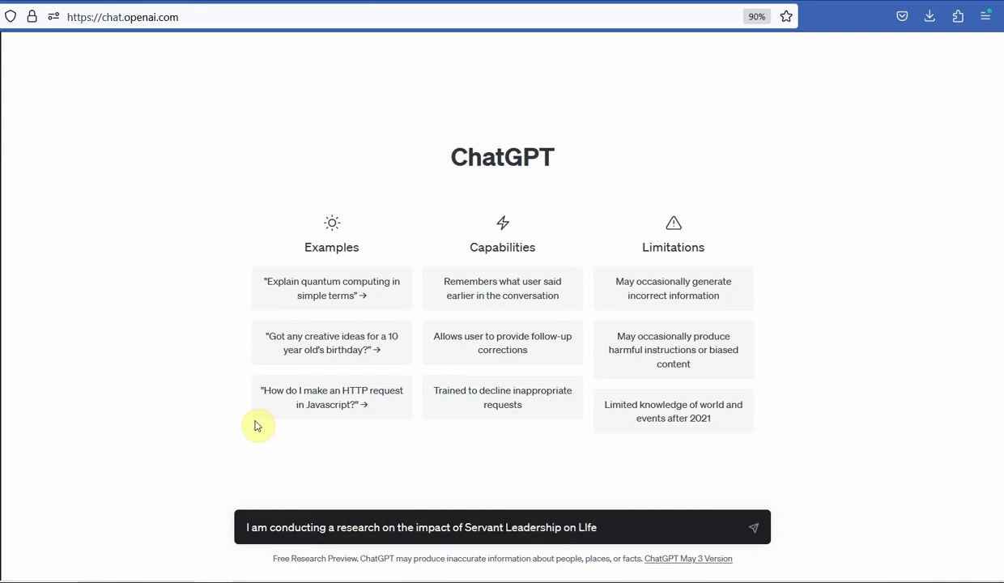
type(" Satisfaction with")
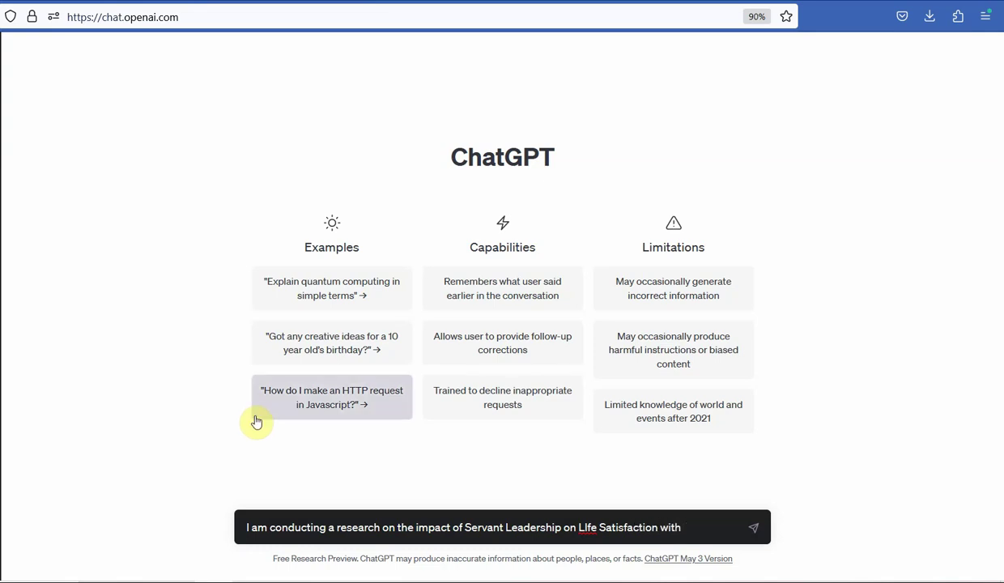
type(" Career Sati")
type("sfaction as")
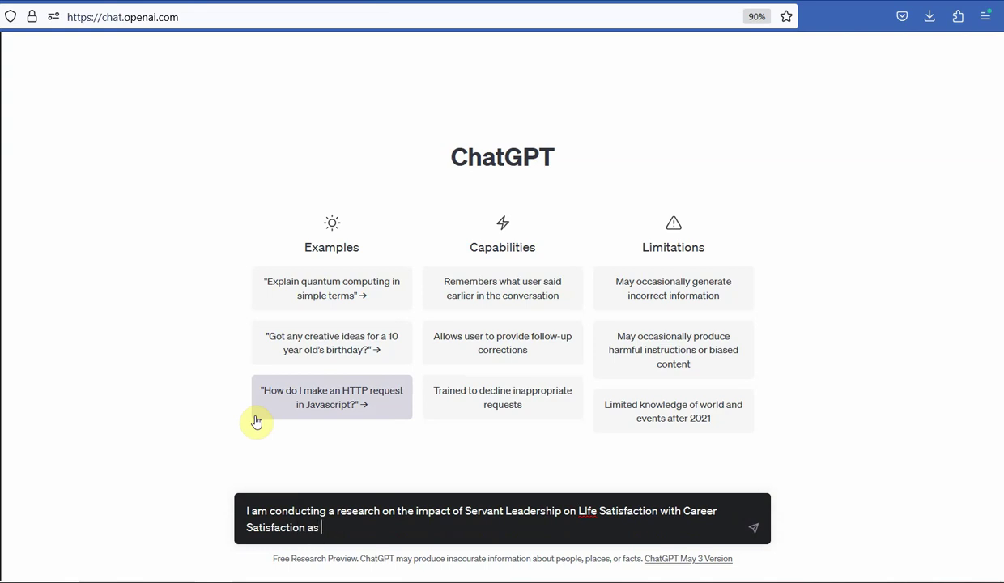
type(" a mediator.")
- Add a separate line asking for help drafting a research methodology section for the research paper, noting that it is not a thesis or dissertation
key("shift+Return")
type("Can you help me draft a research methodology section for the research paper")
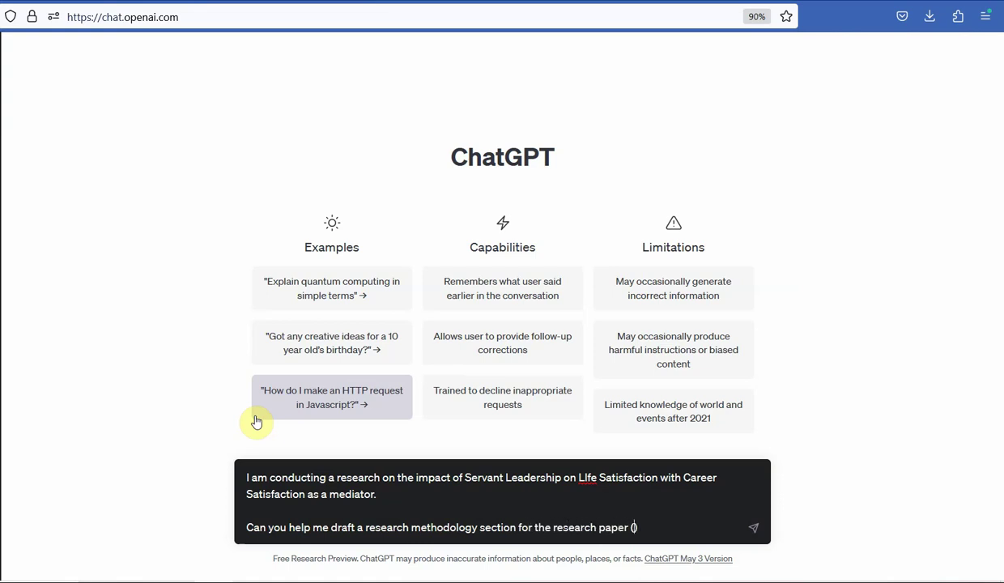
type(" (Not a Theisi")
key("BackSpace")
key("BackSpace")
key("BackSpace")
type("sis/Disseration")
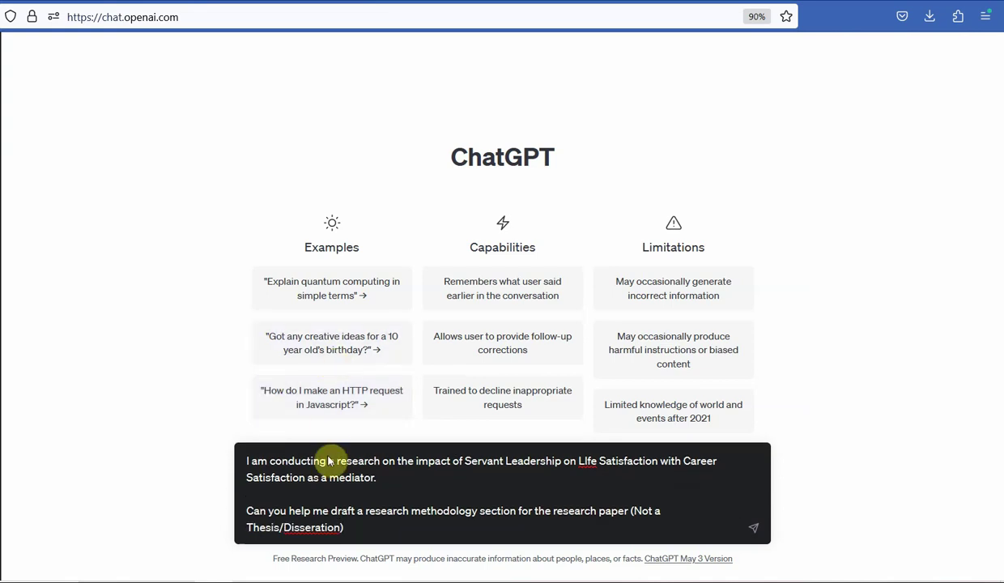
- Correct the misspelled "Disseration" to "Dissertation" and send the prompt
right_click(321, 528)
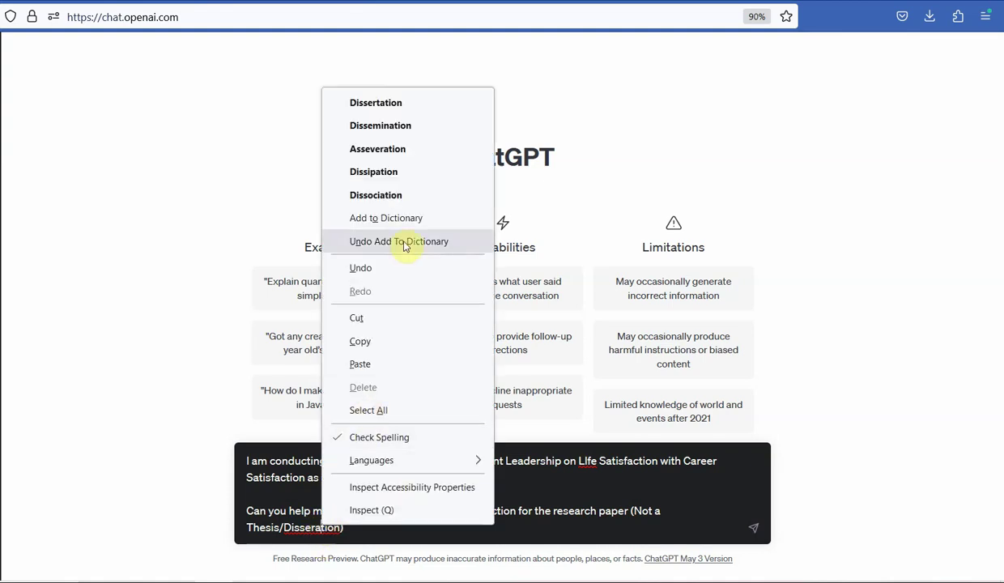
left_click(411, 102)
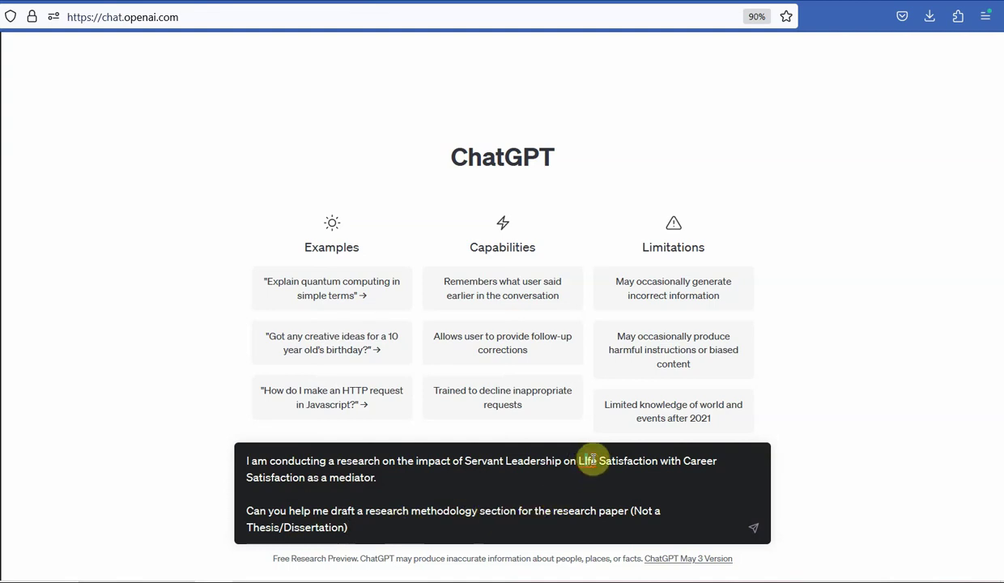
key("Return")
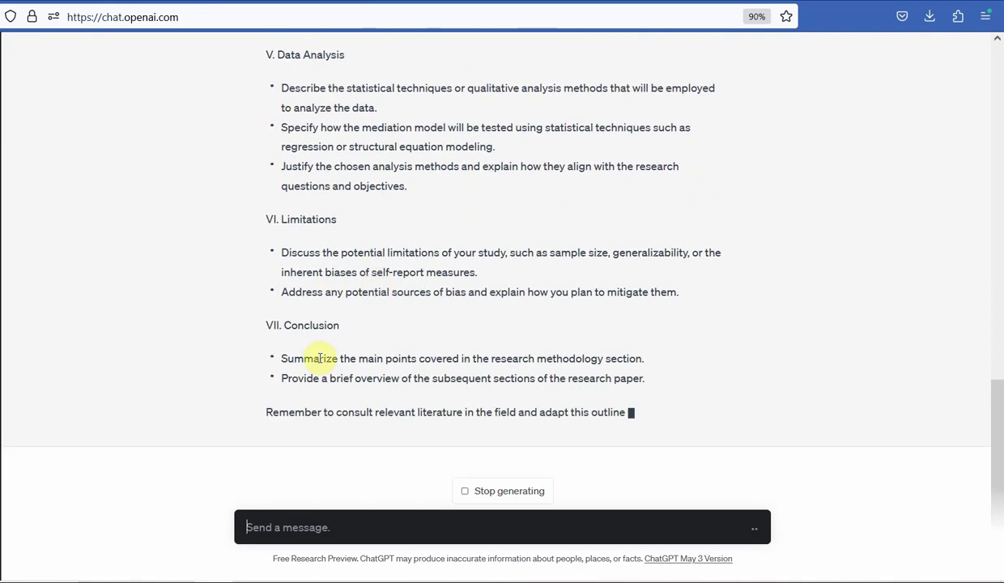
- Begin a follow-up message: "Here are the details of my methods, can you provide a written sample for my research methodology."
left_click_drag(998, 471, 1001, 200)
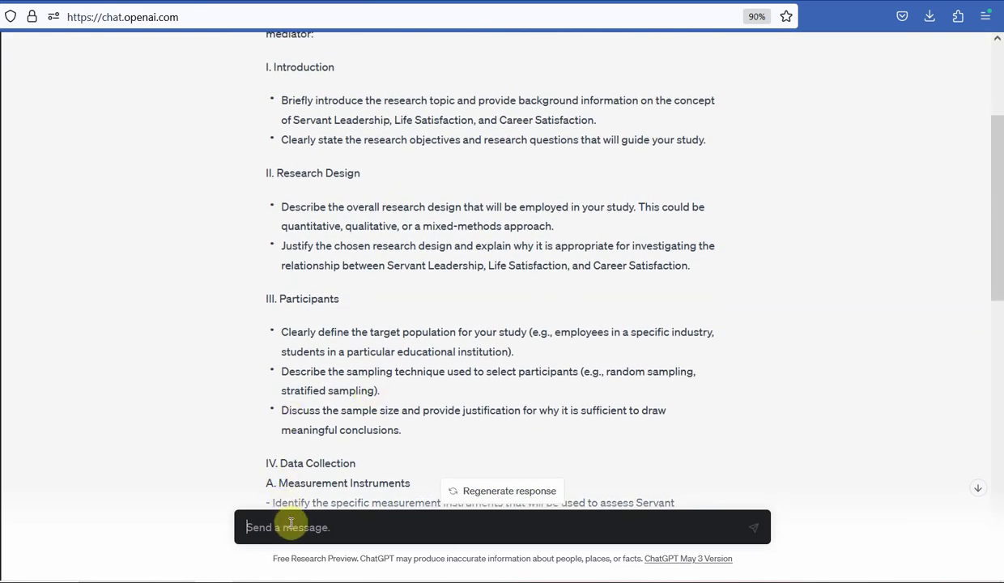
type("Here are the details of ")
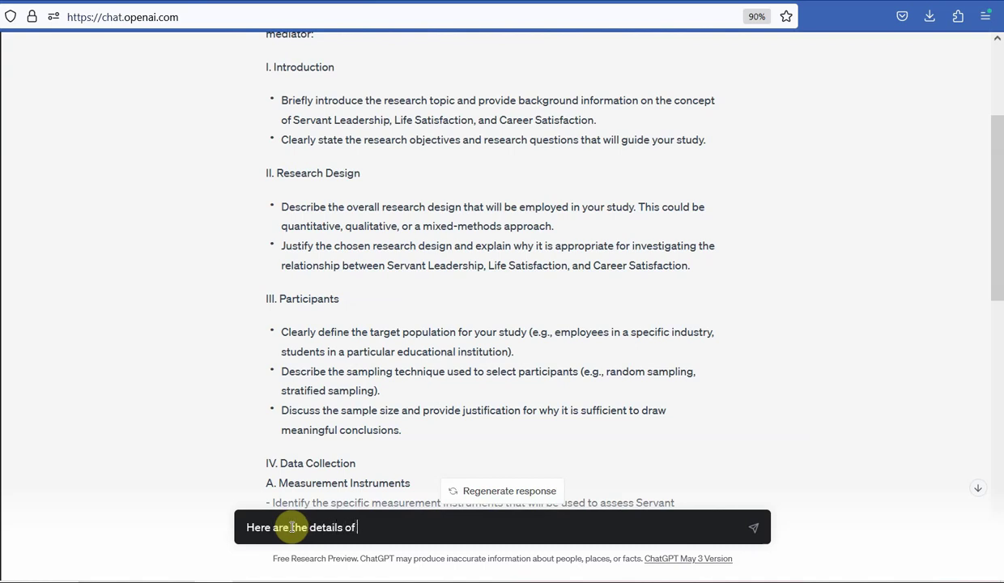
type("my methods, can you provide a written sample for my researhc")
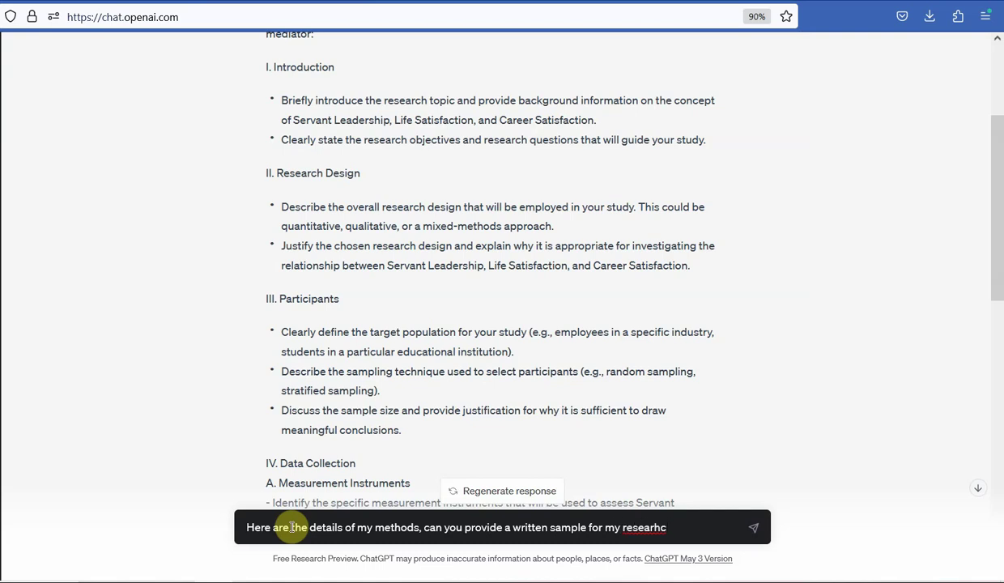
key("BackSpace")
key("BackSpace")
type("ch methodology.")
key("shift+Return")
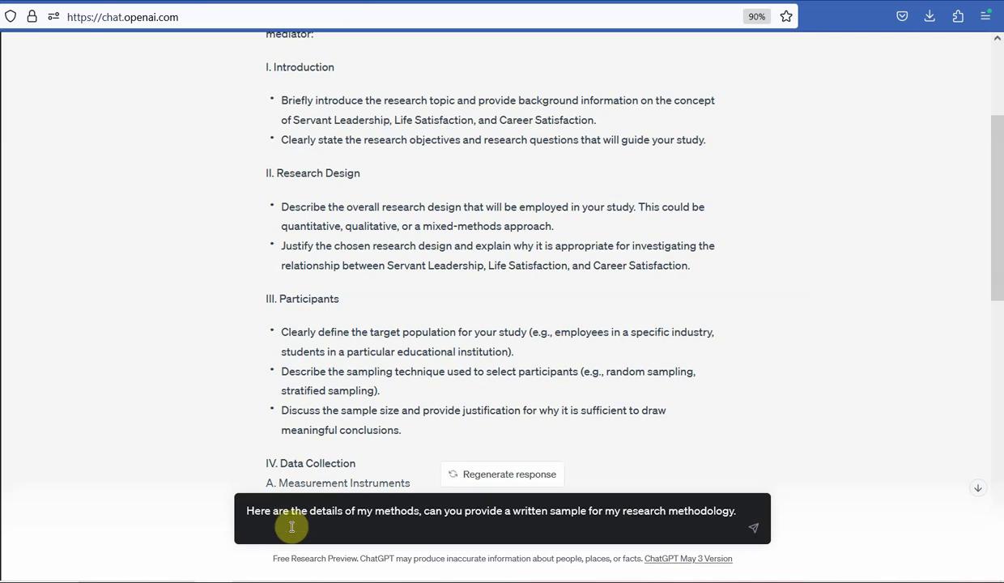
- Add point 1, separated by a blank line: "The Data was collected using Purposive Sampling Technique"
key("shift+Return")
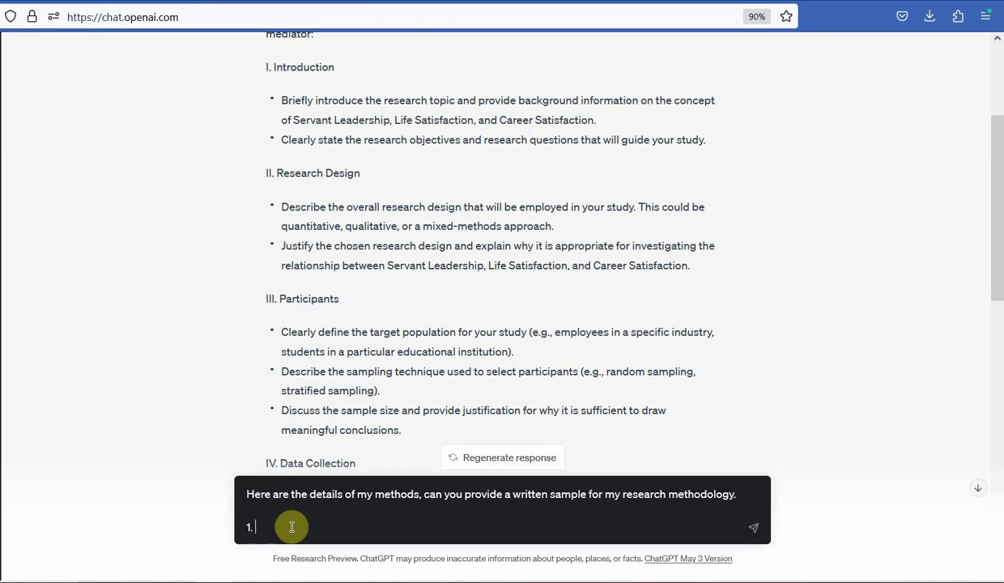
type("The Data was collected us")
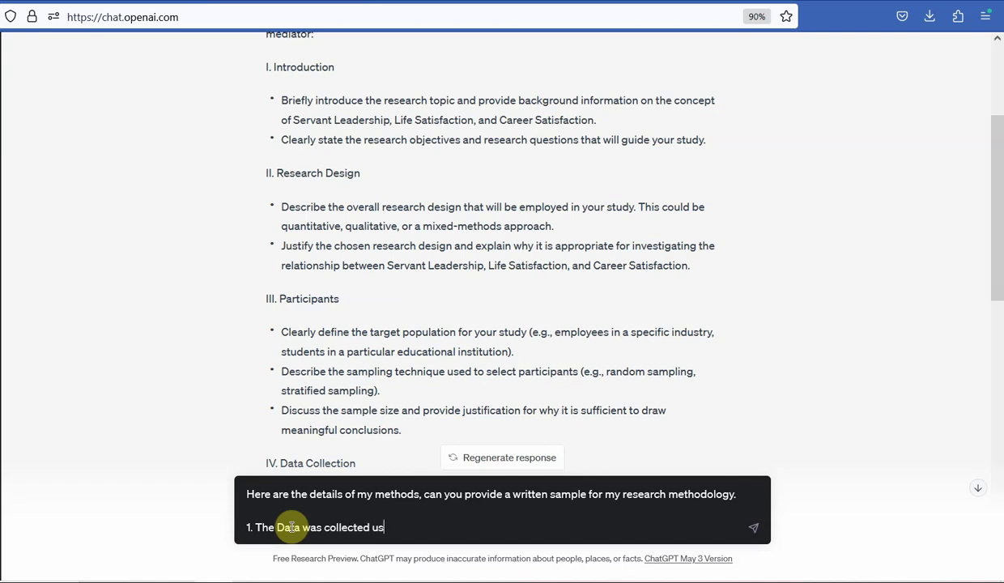
type("ing Purposive Sampling Techni")
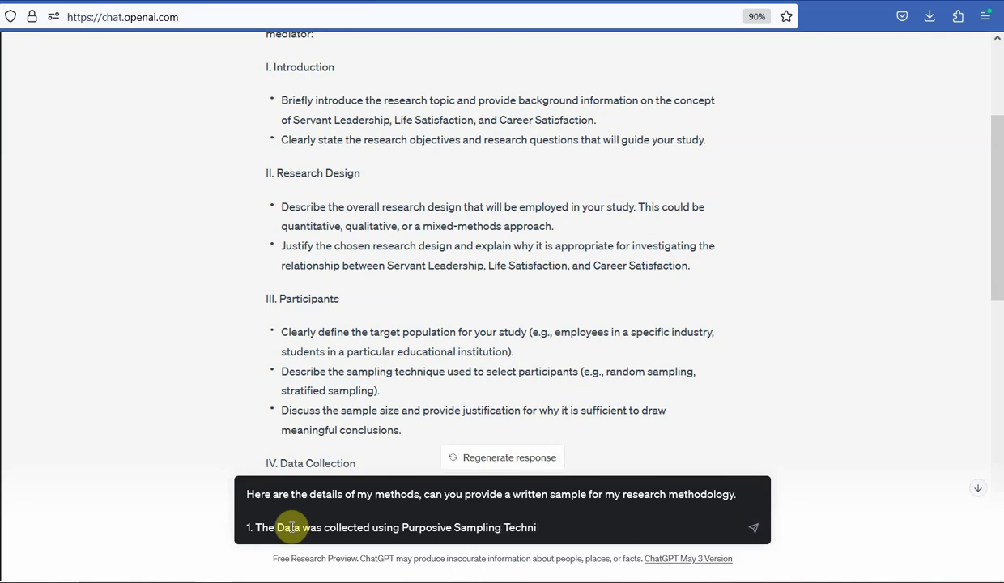
type("qu")
type("ue")
- Add point 2, "It is a cross-sectional study.", and point 3, "The data was collected from Higher Education Institutions in Pakistan"
key("shift+Return")
type("2. It is a cross-sectional stuy")
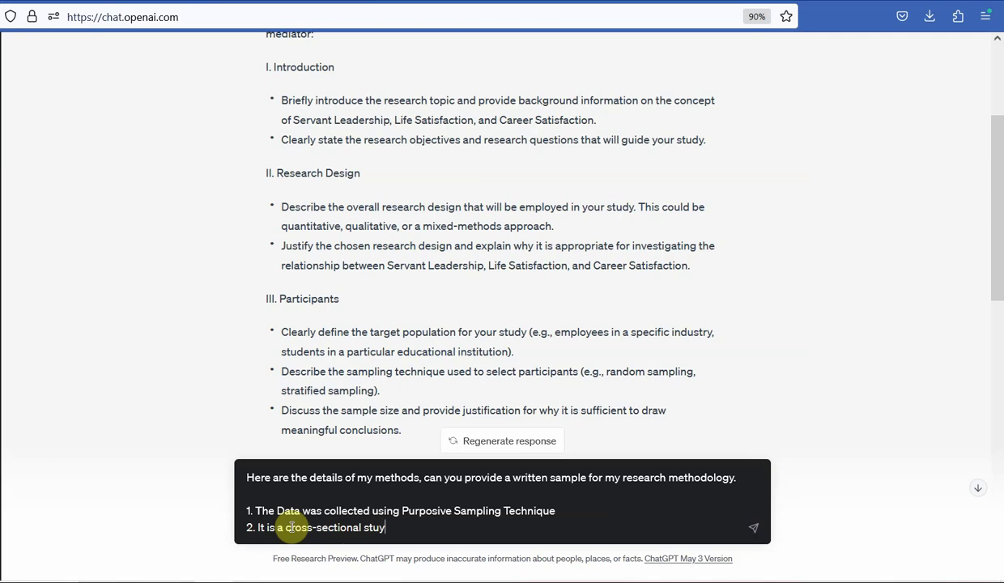
key("BackSpace")
type("dy.")
key("shift+Return")
type("3. The data was co")
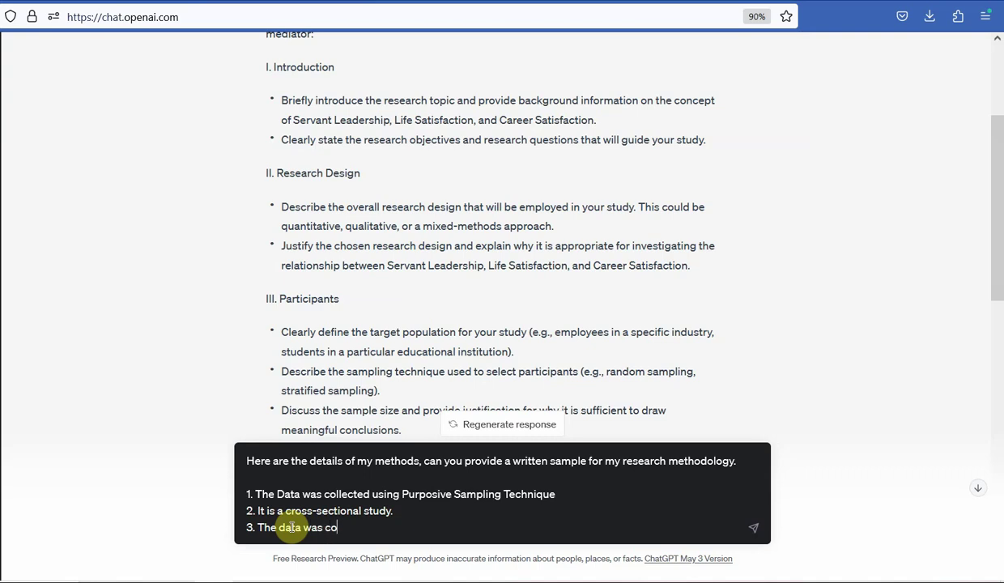
type("llected from Higher Edu")
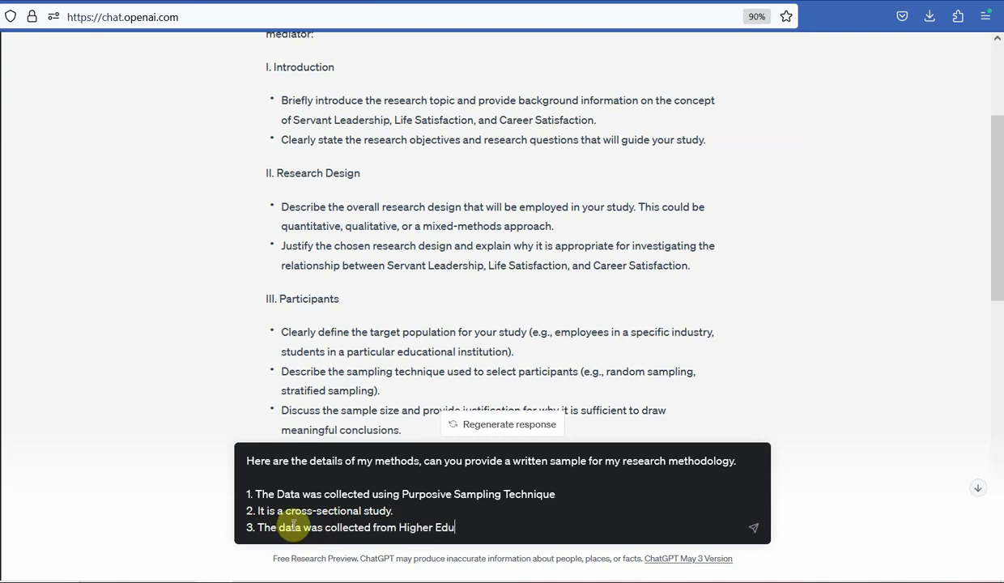
type("cation Institutions in Pakistan")
- Add point 4, data collected after written permission from the Dean and HODs, and point 5, "The questionnaire was in English"
key("shift+Return")
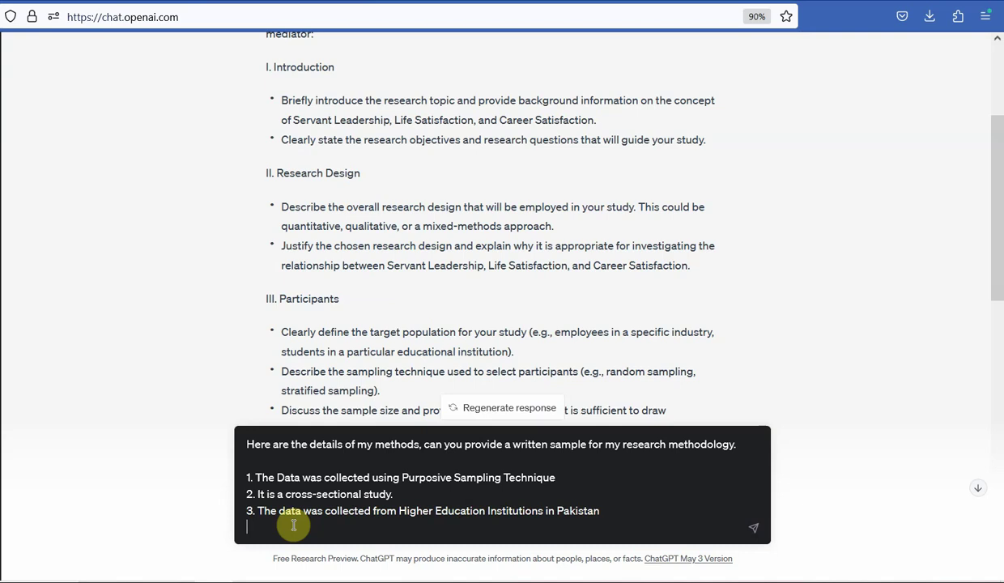
type("4. The data was collected after wri")
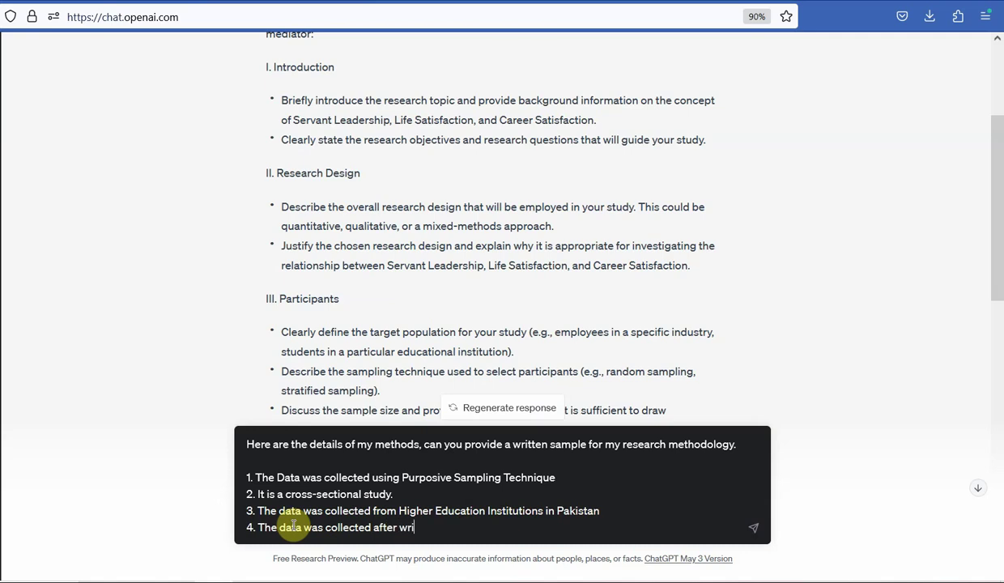
type("tten permission from the Dean and ")
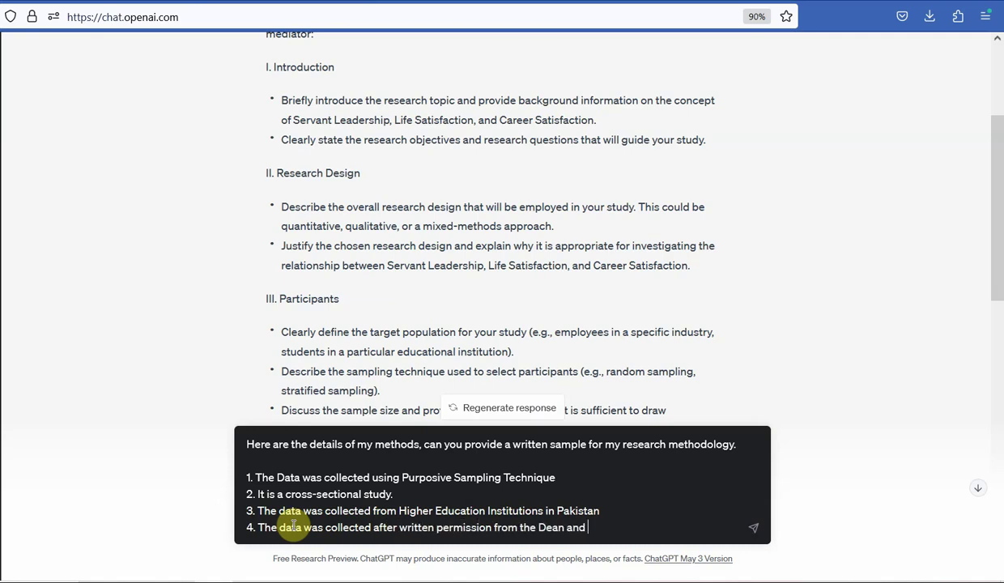
type("HODs")
key("shift+Return")
type("5. The")
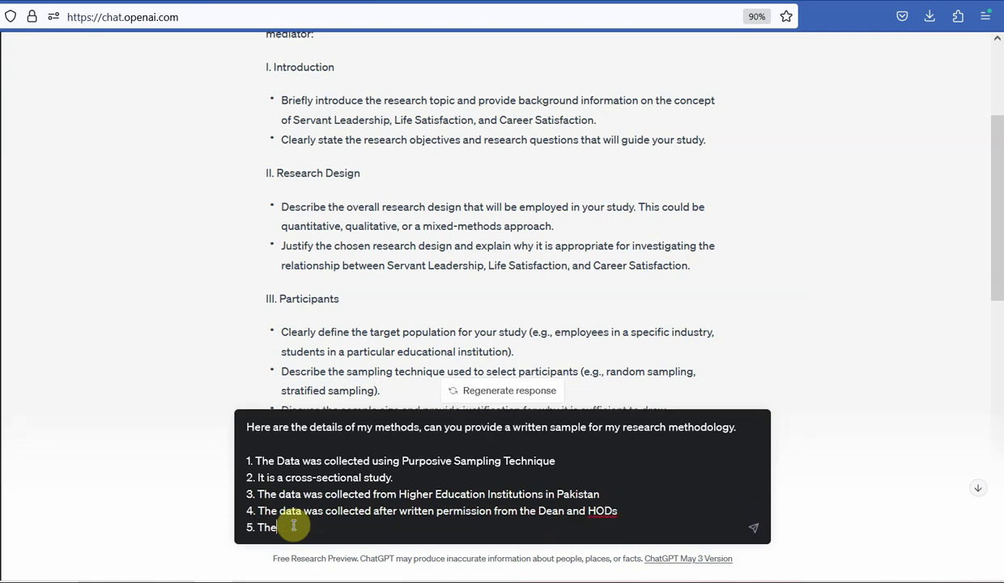
type(" questionnaire was in English")
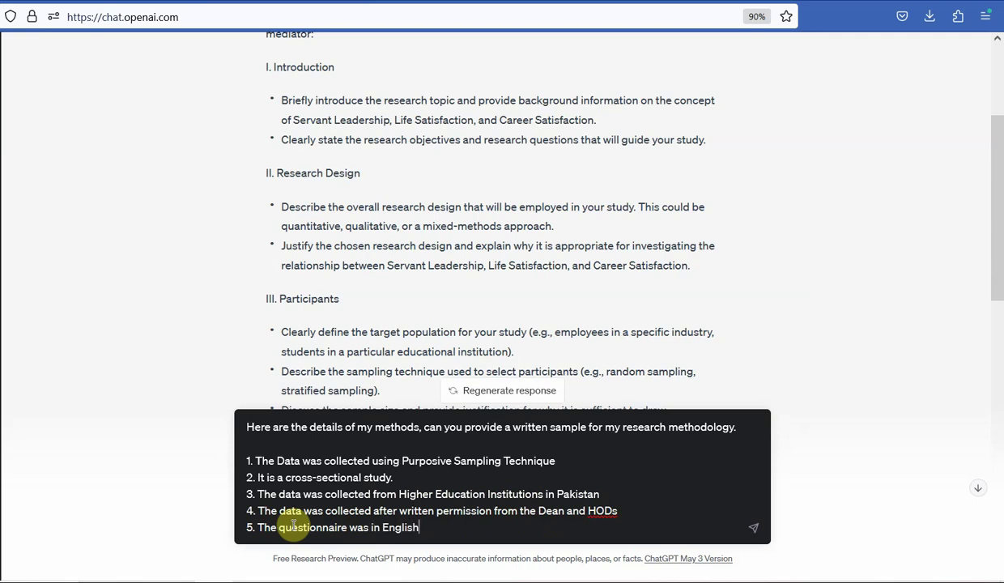
- Start point 6 by stating that Servant Leadership was measured using the scale, citing its authors and the year 2021
key("shift+Return")
type("6.")
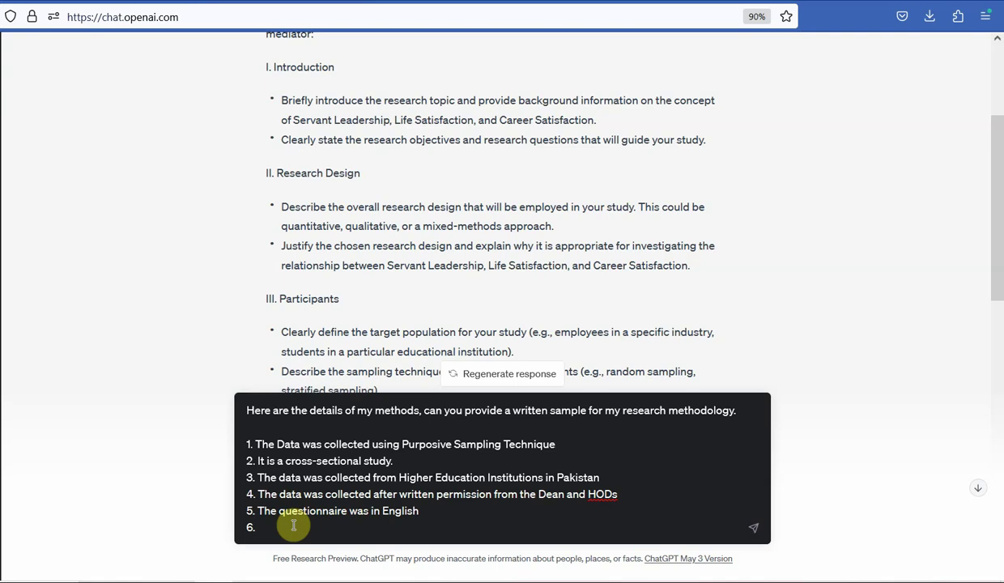
type(" Servant Leadership was")
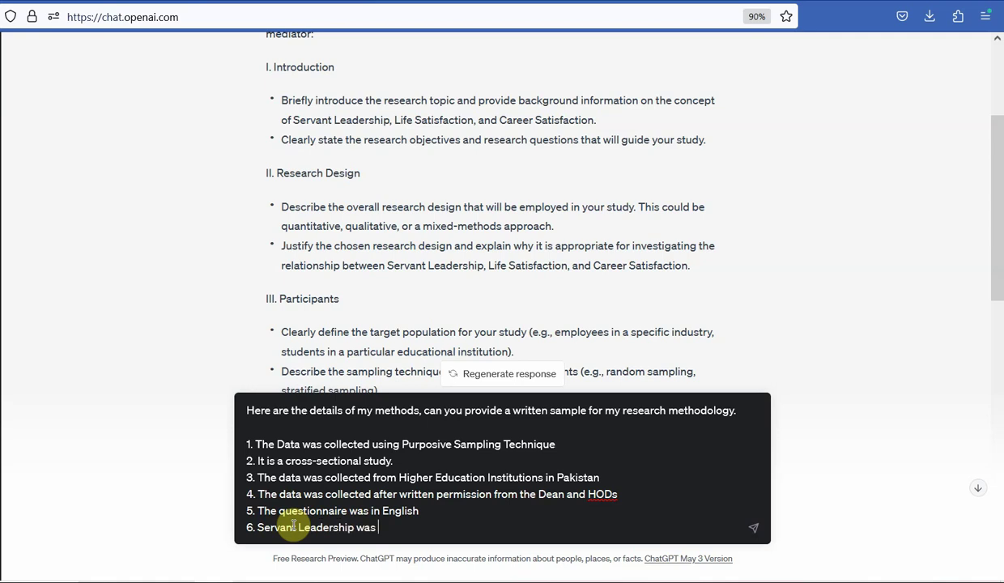
type(" measured using Latif et al")
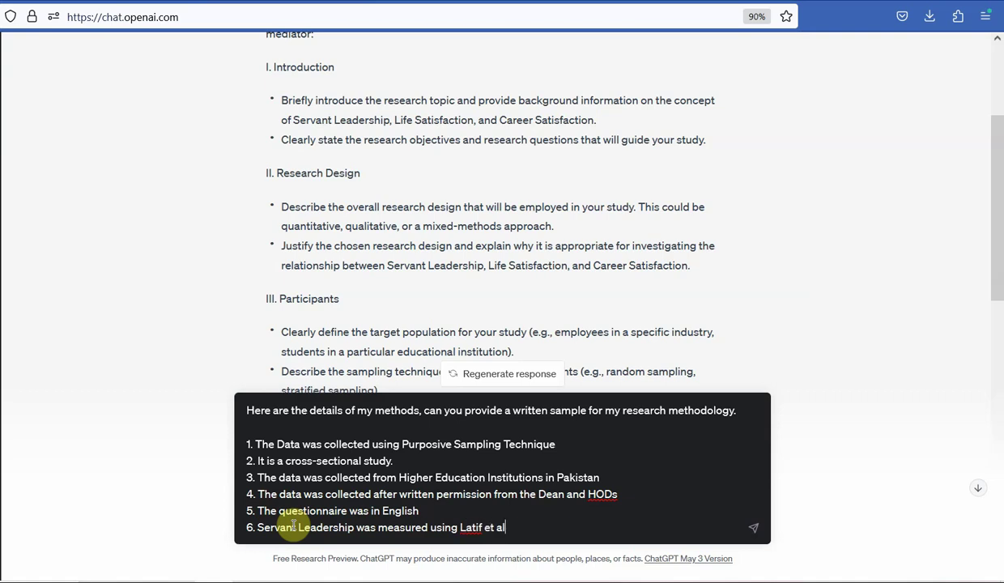
type(" (2021) Scale, Car")
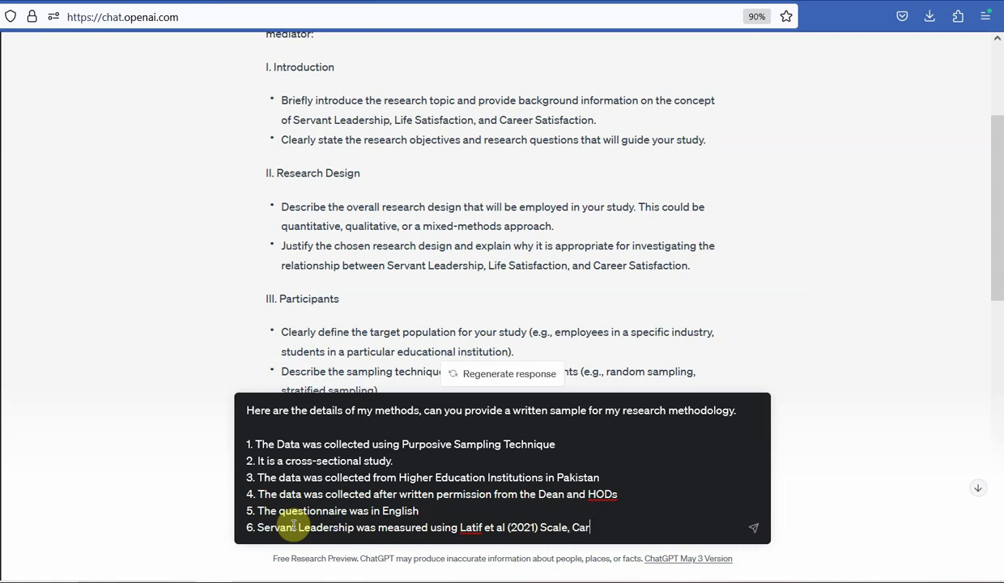
- Continue point 6 by stating that Career Satisfaction was measured using the scale, citing its authors and the year 2020
type("eer Satisfaction Was")
key("BackSpace")
key("BackSpace")
key("BackSpace")
type("was measured using ")
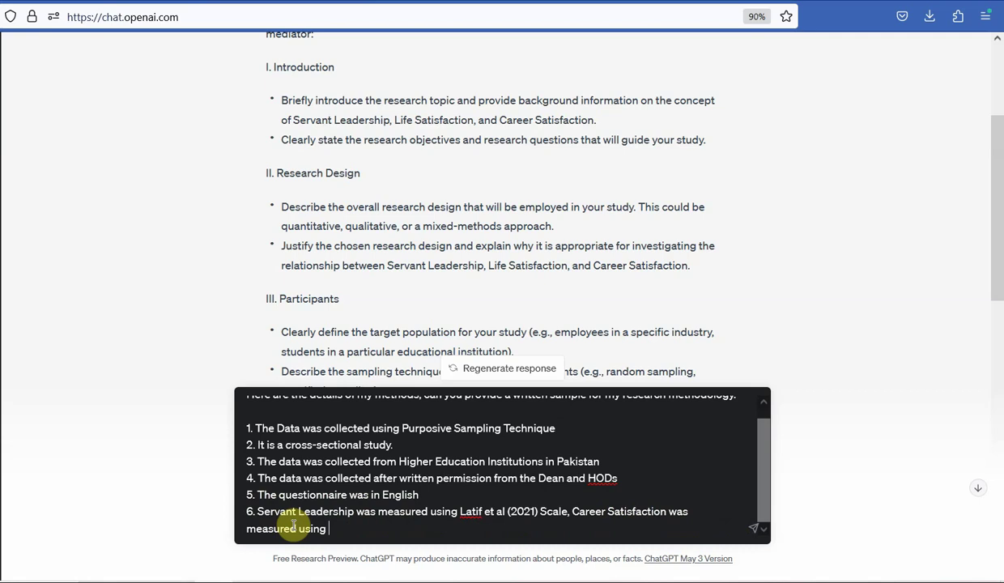
type("Ali et al (2020) scale, ")
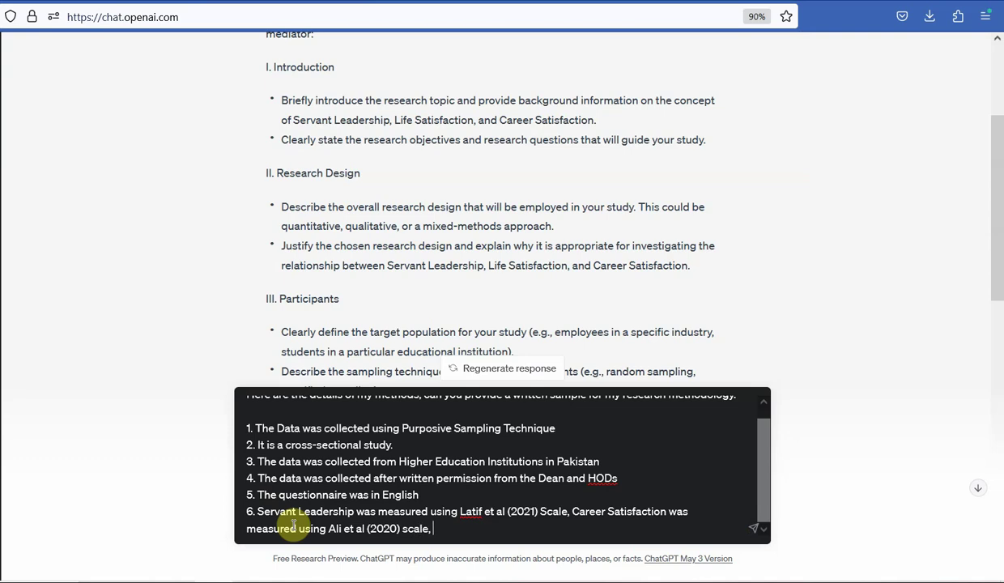
- Finish point 6 by stating that Life Satisfaction was measured using the scale, citing its author and the year 2019
type("and Life Satisfaction was measur")
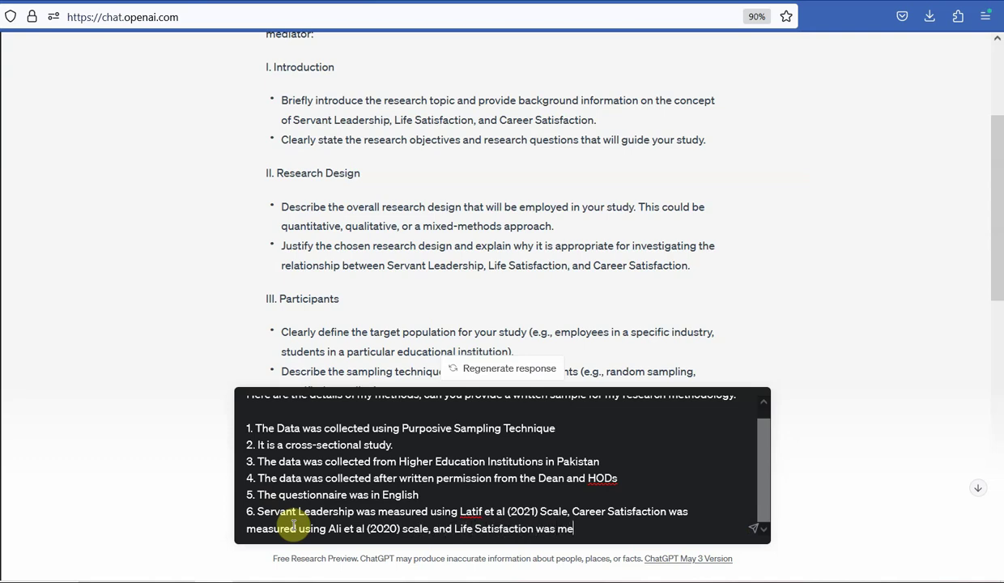
type("ed using Hussain (20")
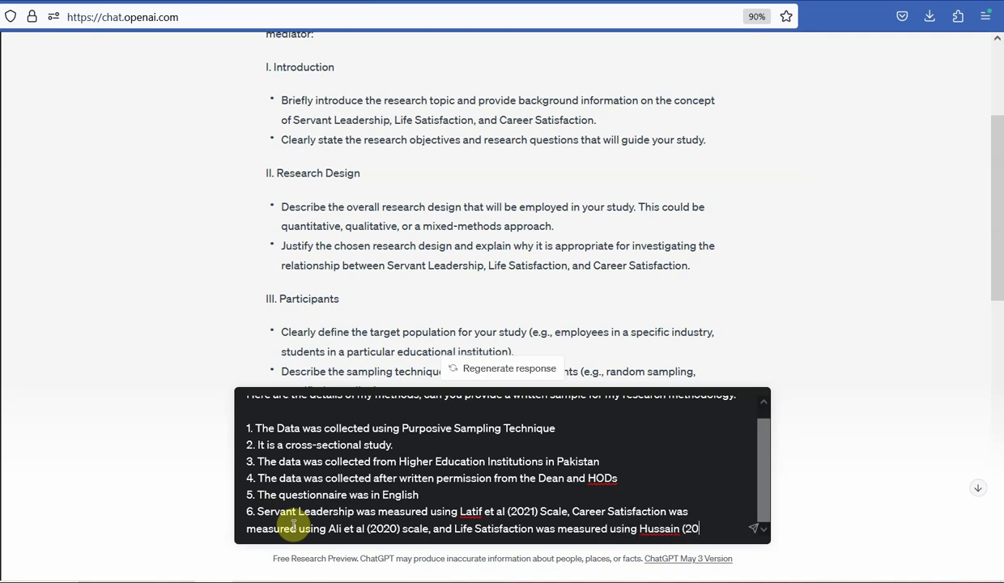
type("19) scale.")
- Add point 7 stating that the response scale was a likert scale from 1: Strongly Disagree to 5: Strongly Agree
key("shift+Return")
type("7.")
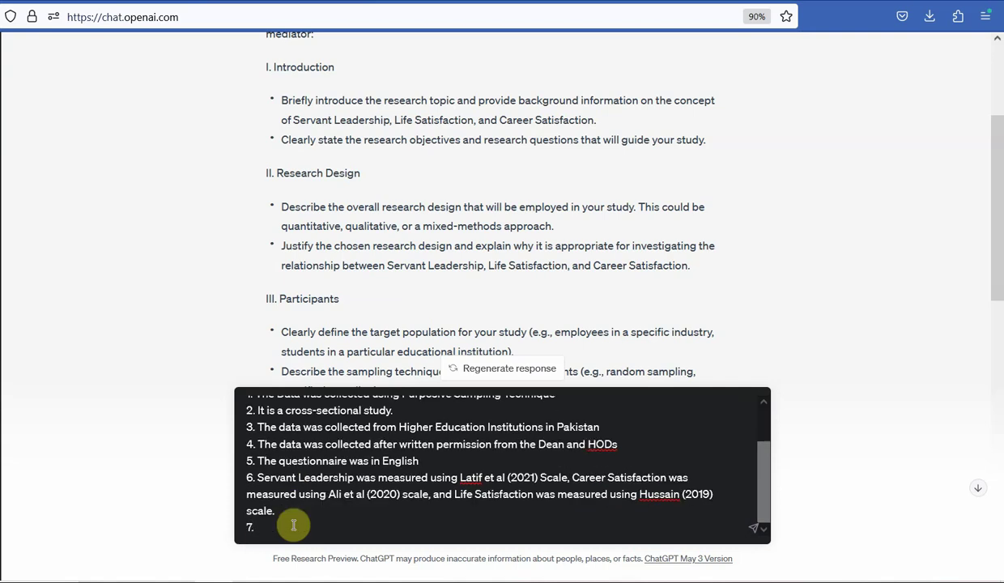
type(" The response scale was a li")
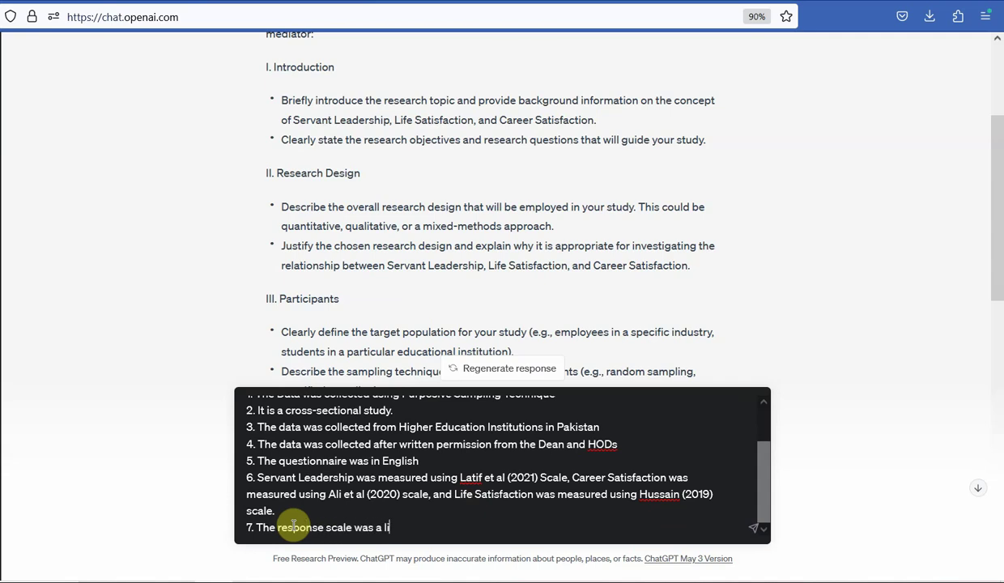
type("kert scale from 1: Storngly Disagree to 5: Strongly Agree.")
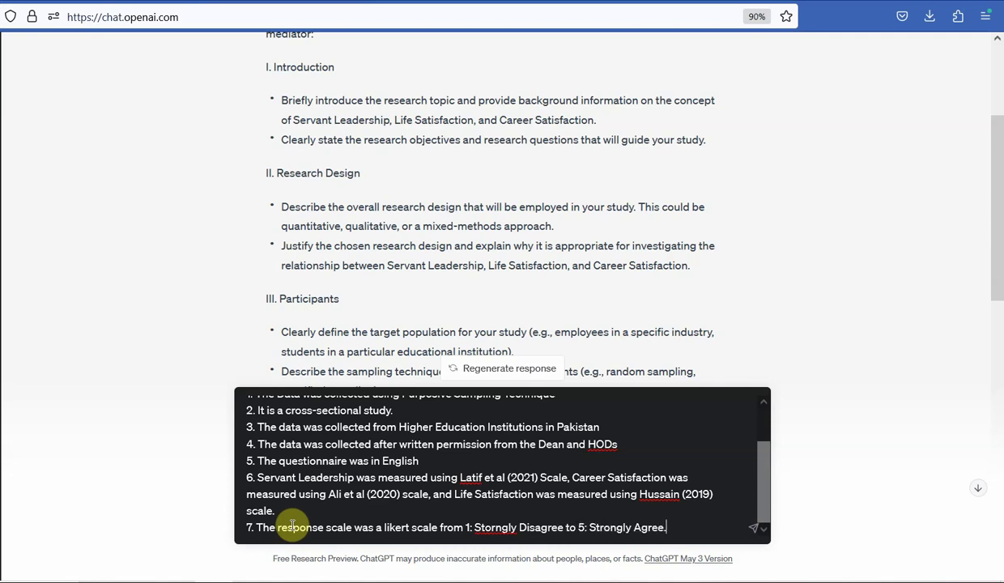
- Correct the misspelled word before "Disagree" in point 7 to "Strongly" using the suggested spelling
right_click(496, 529)
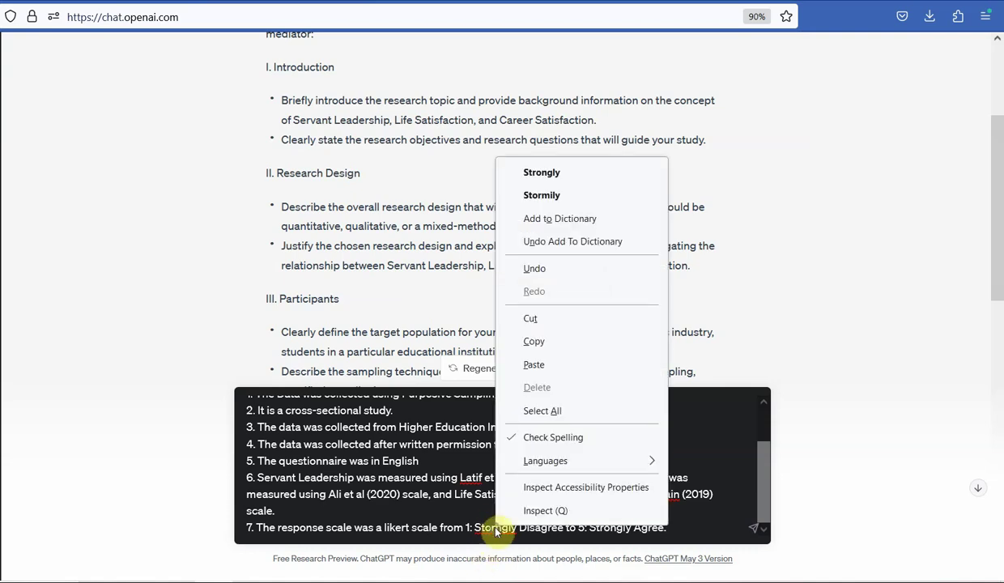
left_click(590, 172)
left_click(689, 517)
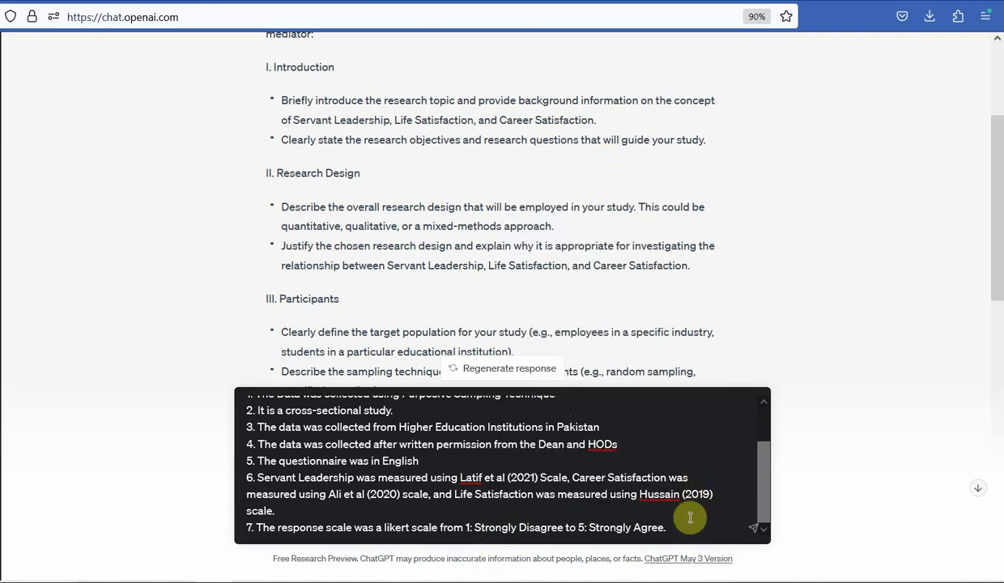
right_click(662, 494)
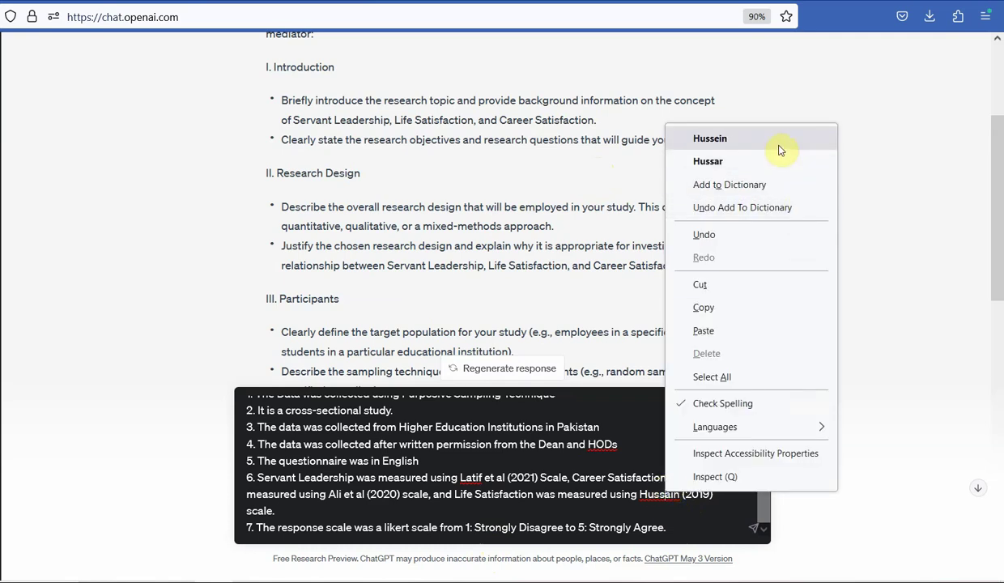
left_click(576, 512)
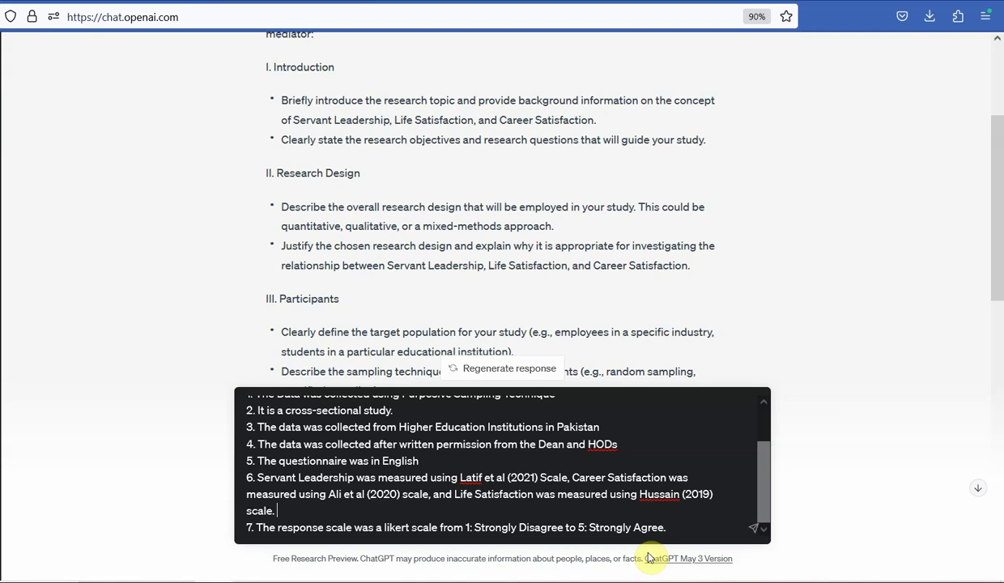
left_click(690, 531)
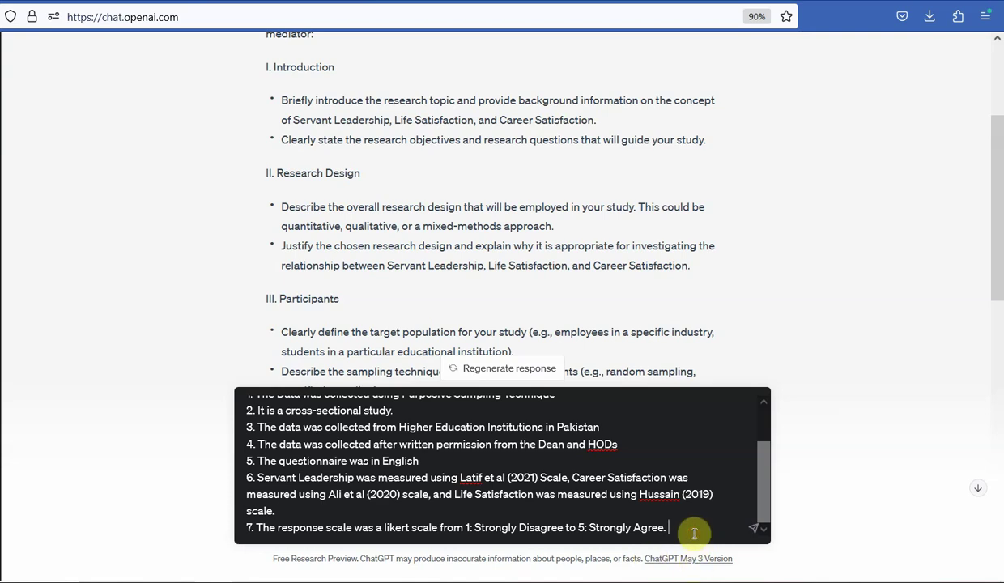
- Review the whole prompt from point 7 back to its opening line and submit it to ChatGPT
key("shift+Up")
key("shift+Up")
key("shift+Up")
key("shift+Up")
key("shift+Up")
key("shift+Up")
key("shift+Up")
key("shift+Up")
key("shift+Up")
key("shift+Up")
key("shift+Up")
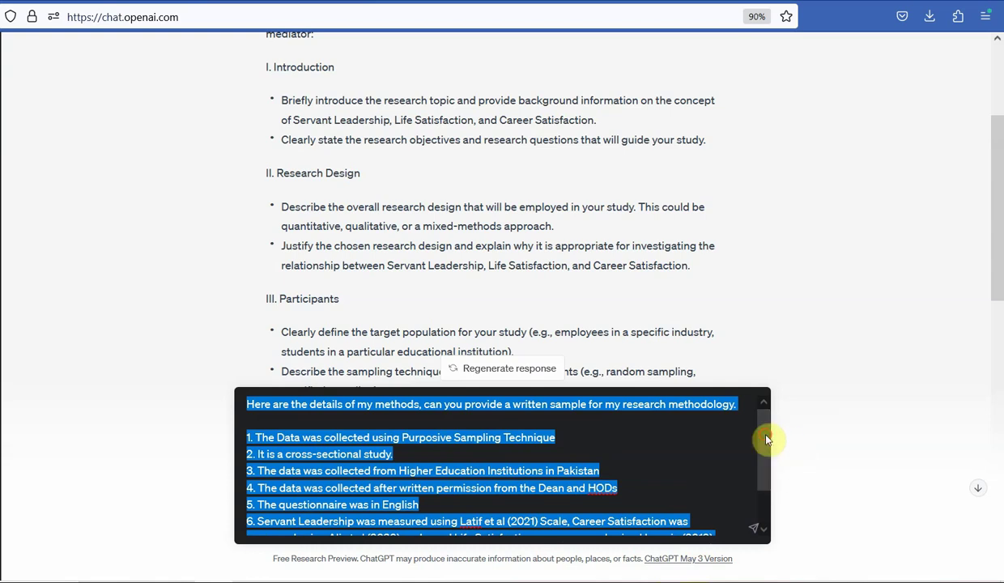
left_click_drag(768, 440, 773, 566)
left_click(756, 528)
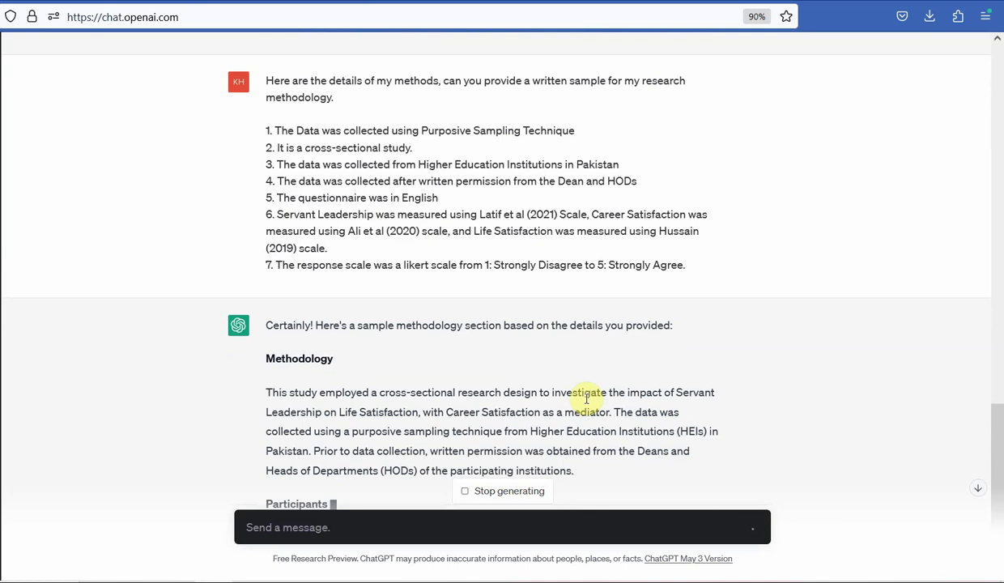
- Read the Methodology, Participants and Data Collection sections as they are generated, and look back at the earlier methodology outline
scroll(406, 422, "down", 3)
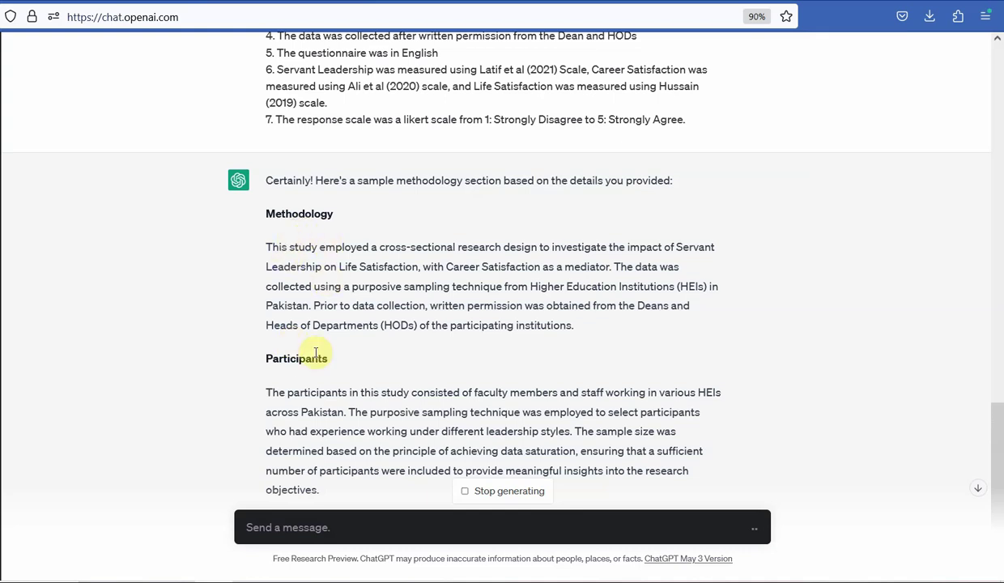
scroll(496, 356, "down", 3)
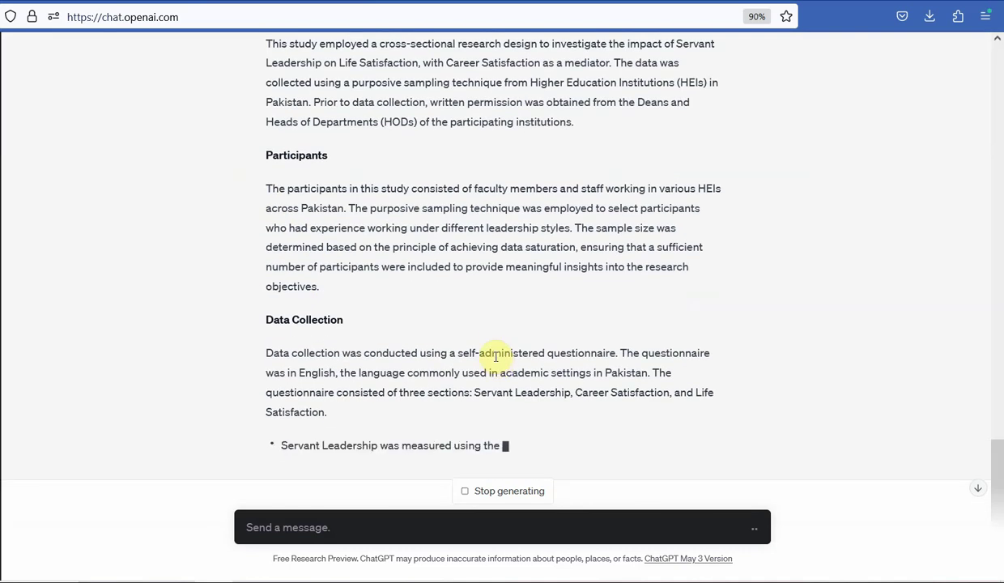
scroll(496, 356, "down", 1)
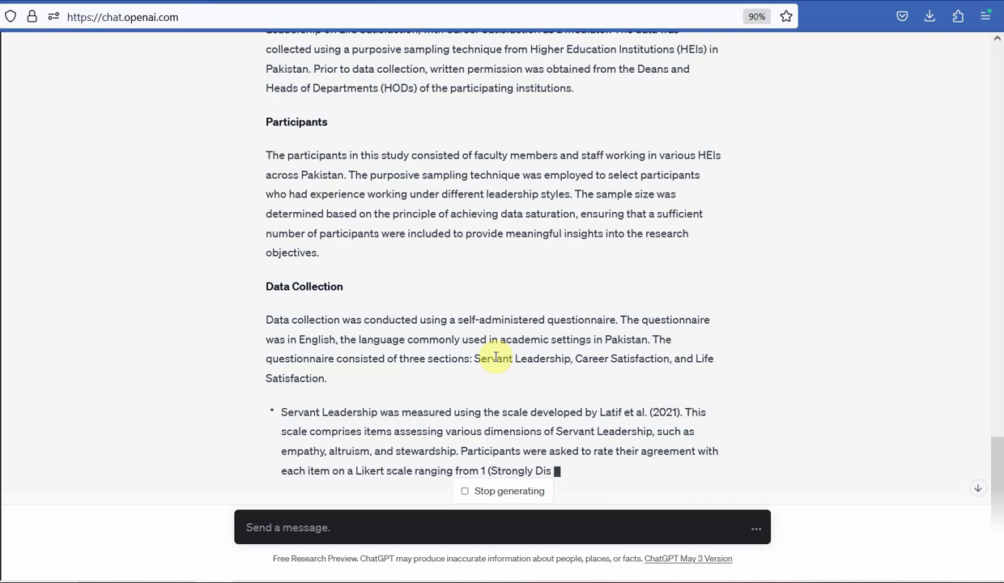
scroll(466, 227, "up", 2)
scroll(466, 228, "up", 10)
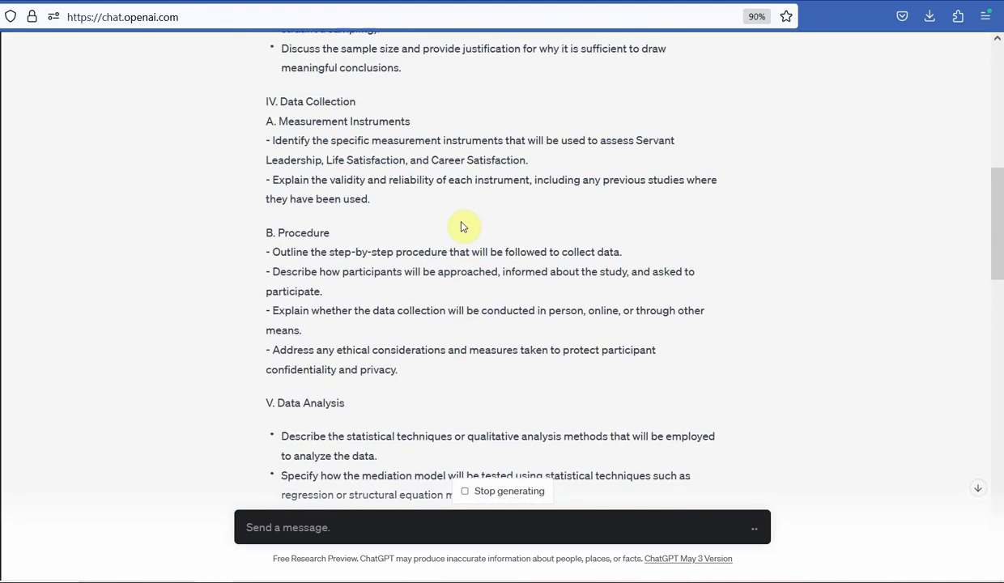
scroll(461, 226, "up", 10)
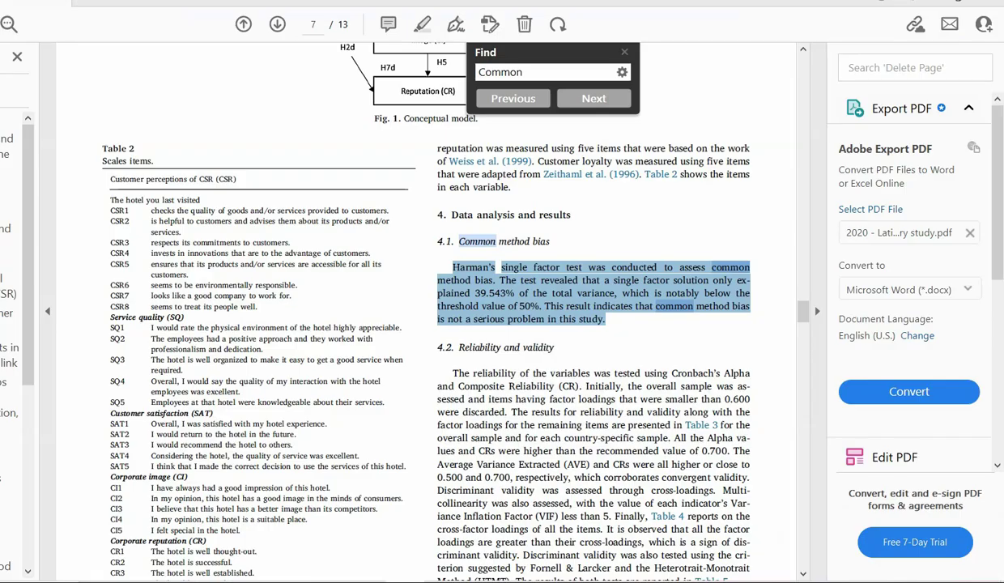
- Look back through the CSR study PDF in Adobe Acrobat from page 7 to page 5 and return to ChatGPT
left_click(126, 111)
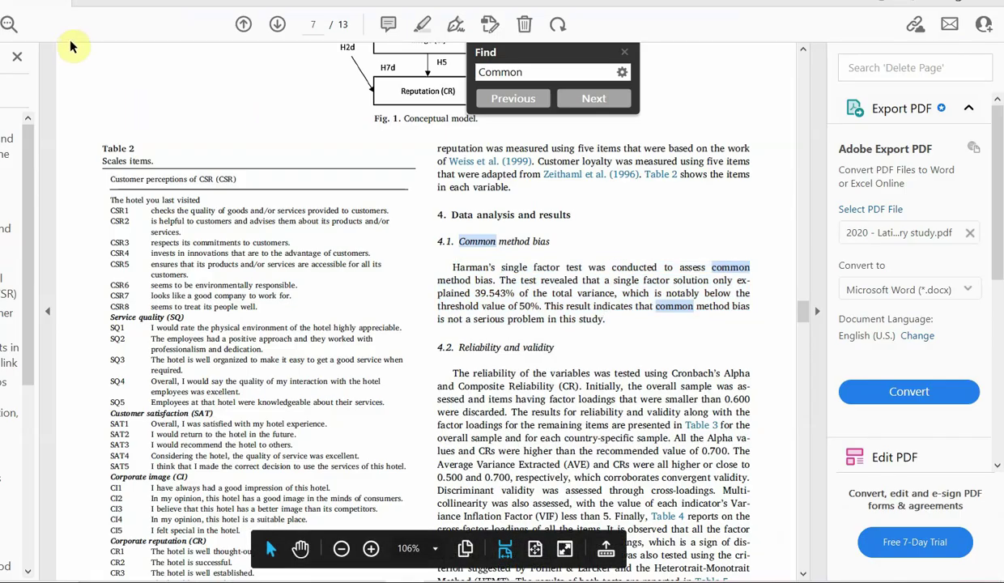
scroll(109, 139, "up", 2)
scroll(110, 139, "up", 20)
scroll(109, 136, "up", 20)
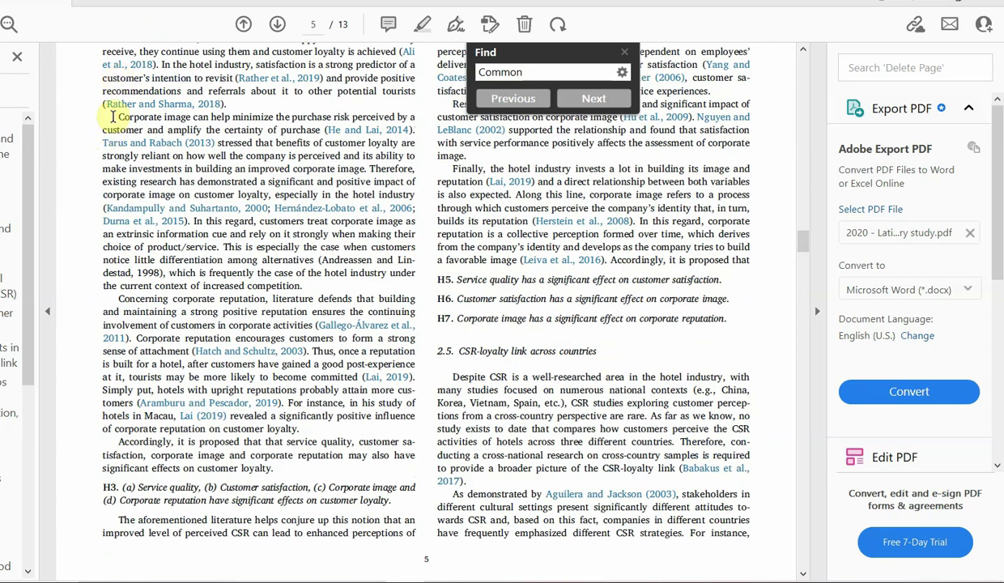
right_click(79, 201)
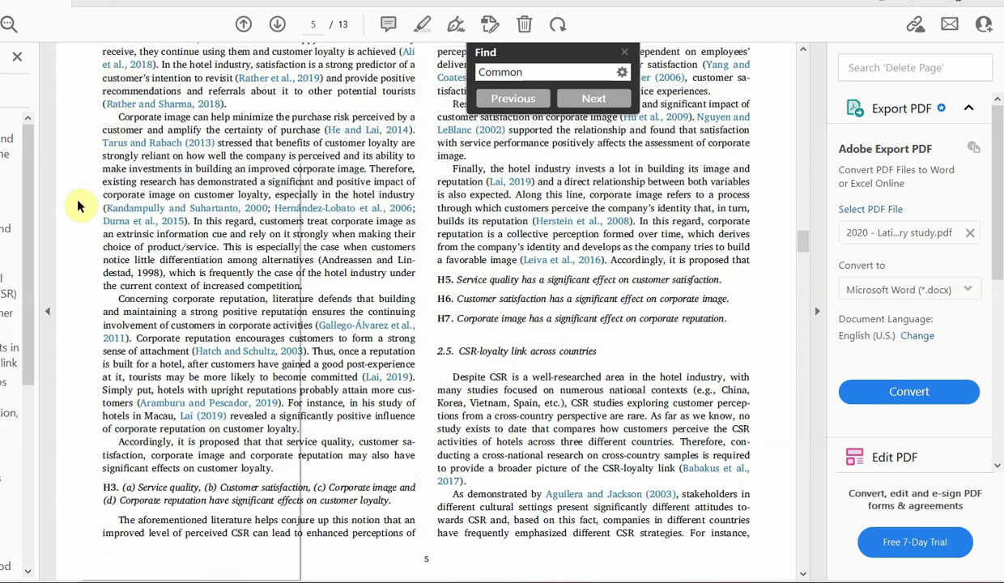
left_click(77, 108)
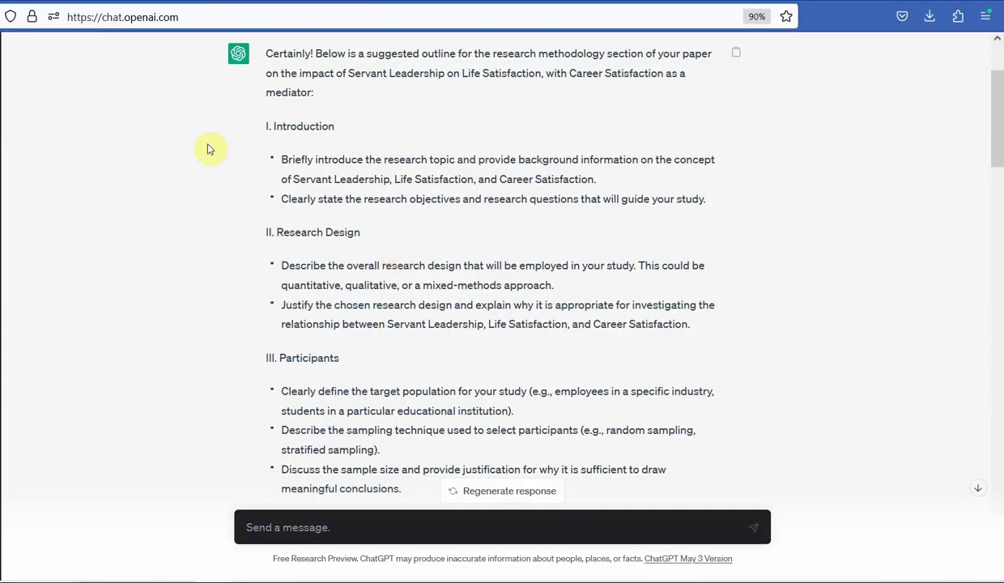
- Skim the completed sample methodology down to Limitations and go back to the scale descriptions under Data Collection
scroll(445, 325, "down", 15)
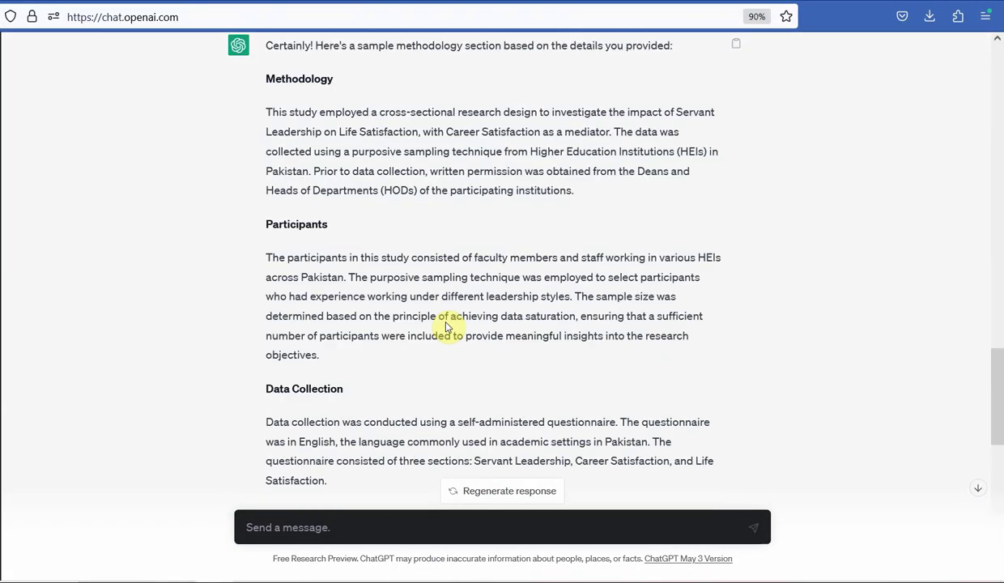
scroll(446, 325, "down", 8)
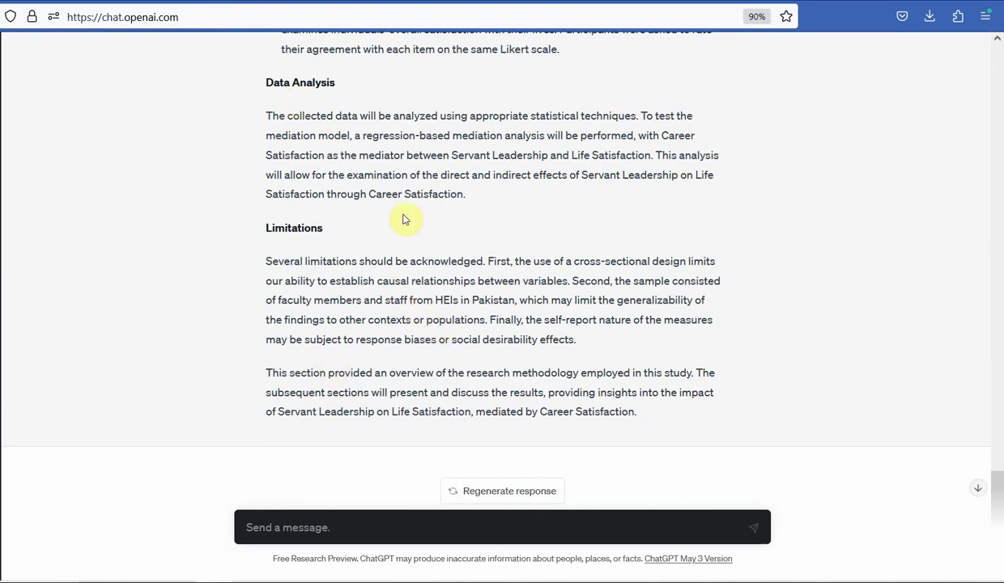
scroll(639, 293, "up", 4)
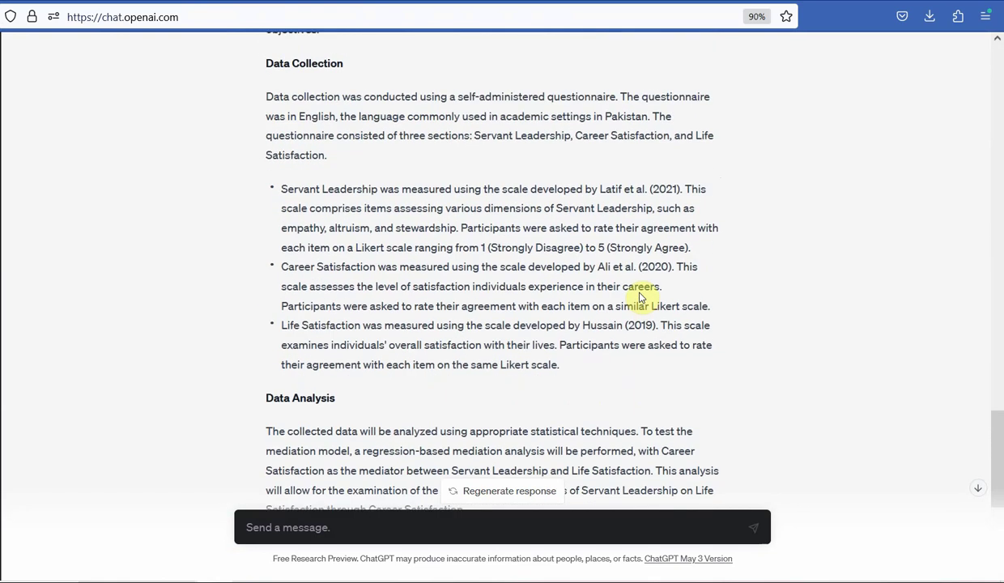